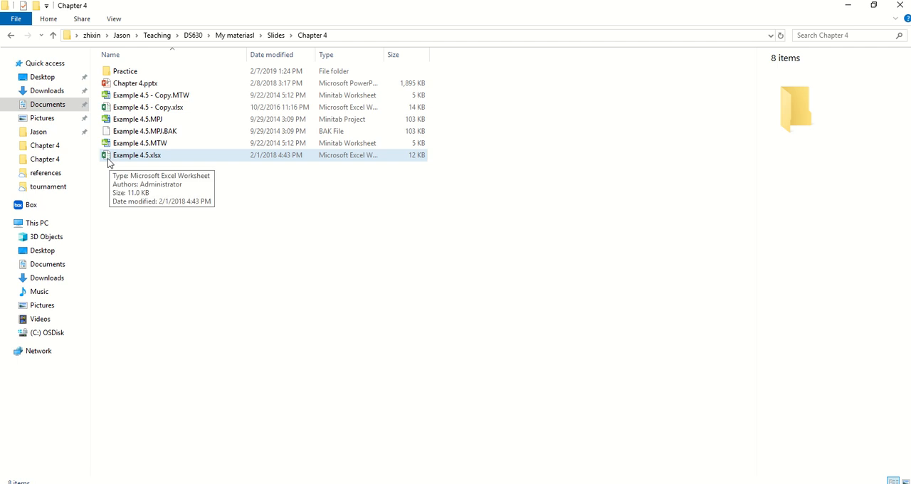
# Open the workbook Example 4.5.xlsx and clear the contents of columns B through F, leaving only the y data.
pyautogui.doubleClick(106, 156)
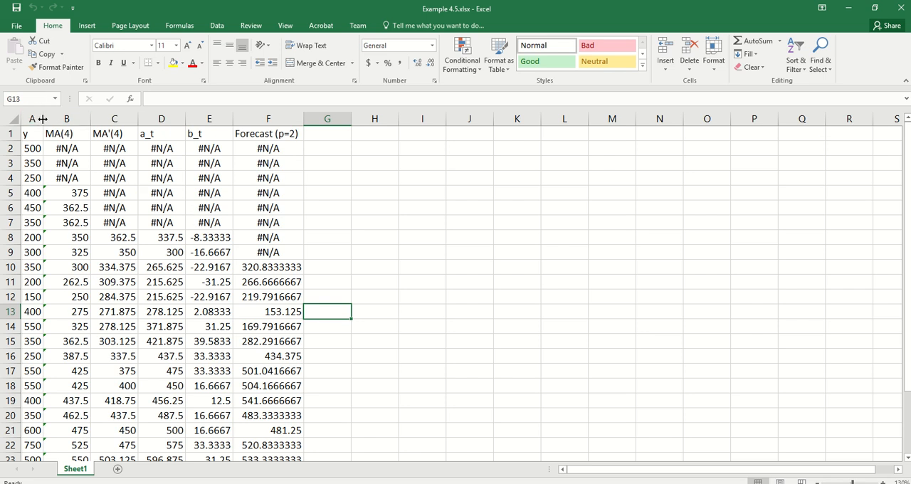
pyautogui.moveTo(41, 121); pyautogui.dragTo(311, 116)
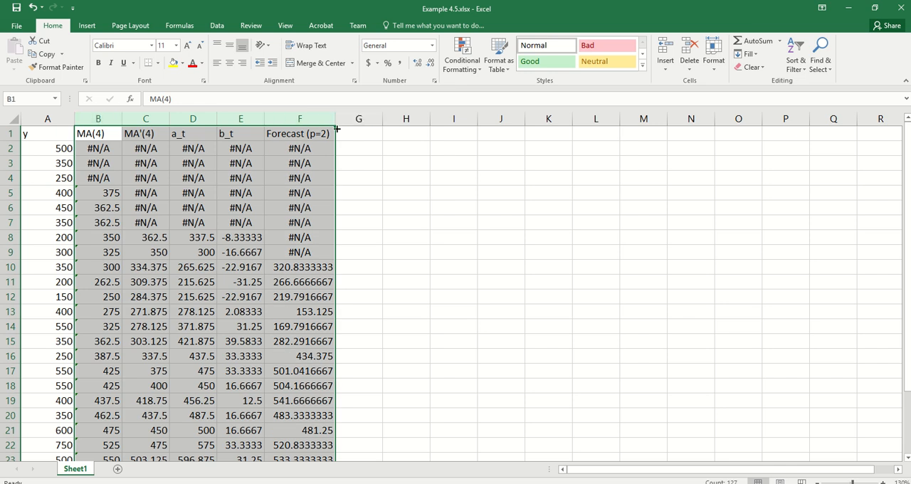
pyautogui.press('Delete')
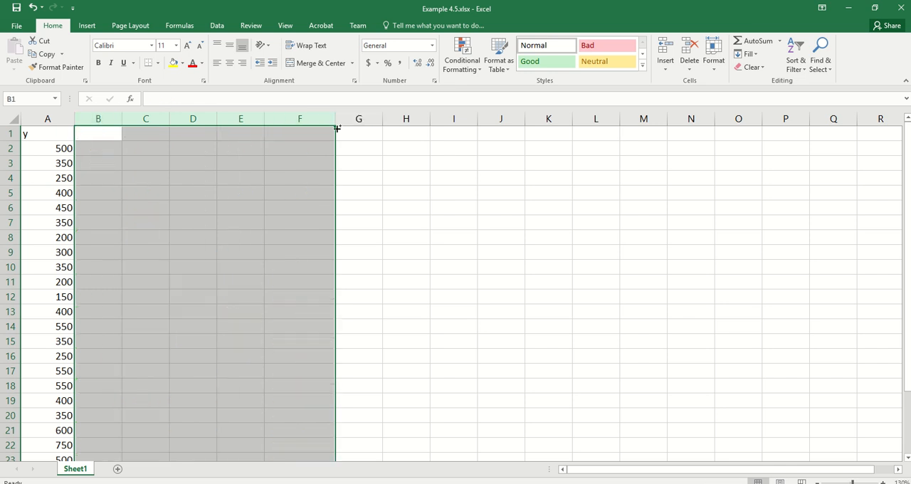
# Enter the header MA(4) in cell B1.
pyautogui.hotkey('ctrl', 'Home')
pyautogui.press('Right')
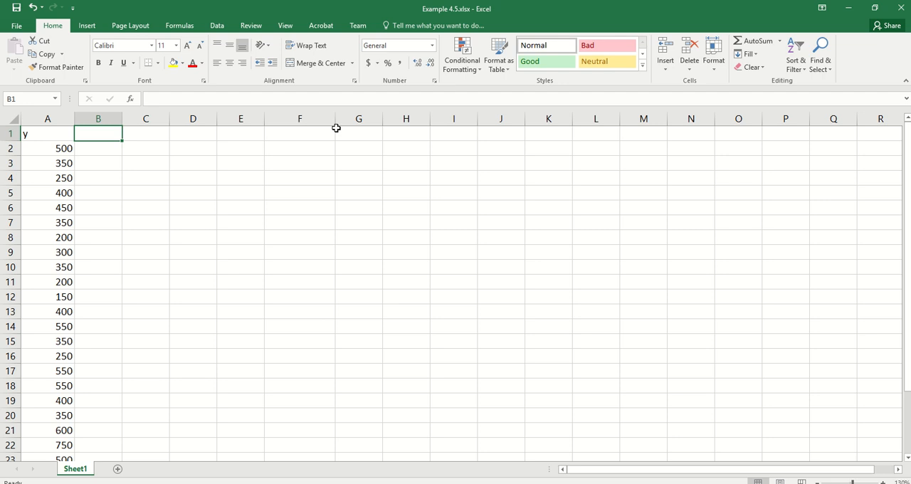
pyautogui.write('MA(4')
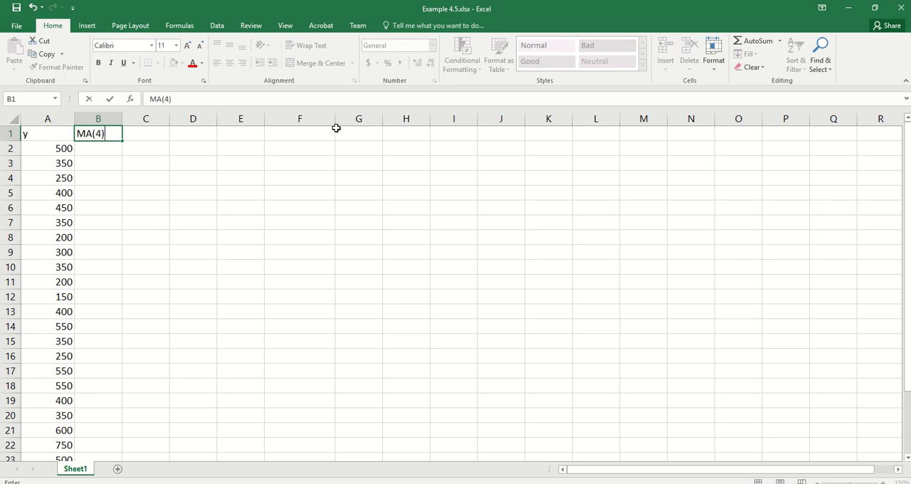
pyautogui.press('Return')
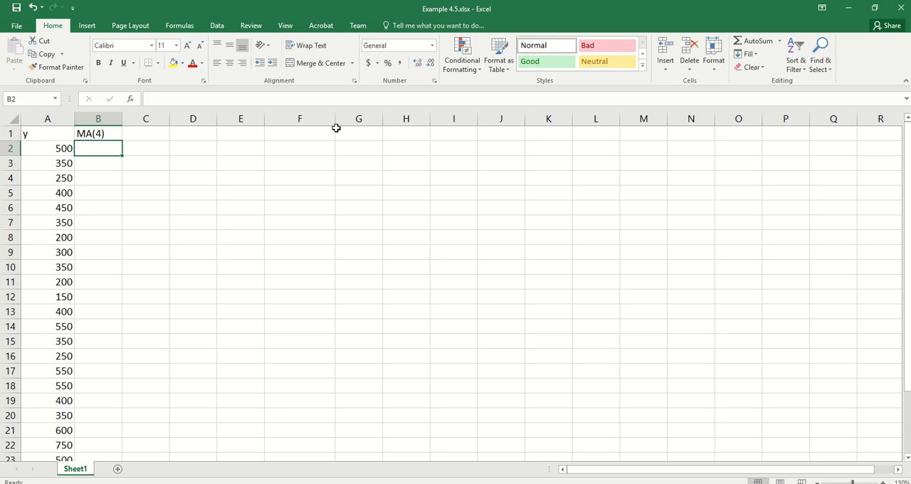
# Enter =AVERAGE(A2:A5) in cell B5 and fill the formula down the rest of the MA(4) column.
pyautogui.press('Down')
pyautogui.press('Down')
pyautogui.press('Down')
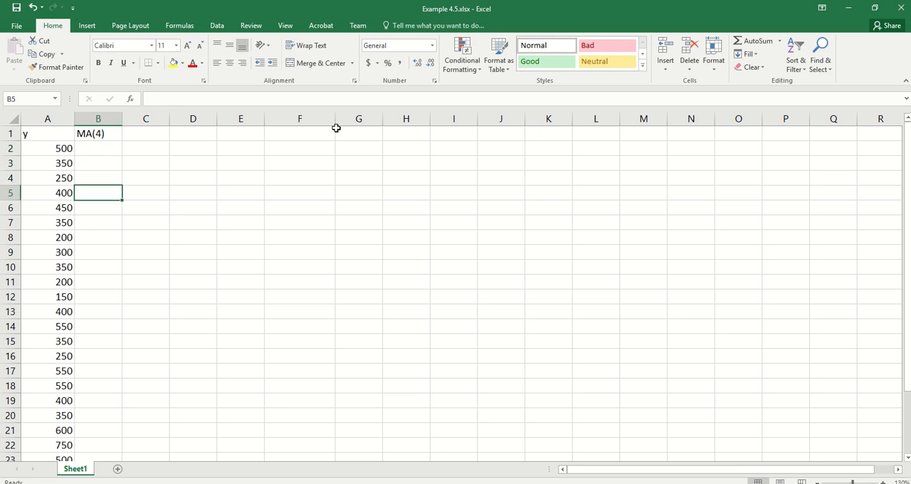
pyautogui.write('=aver')
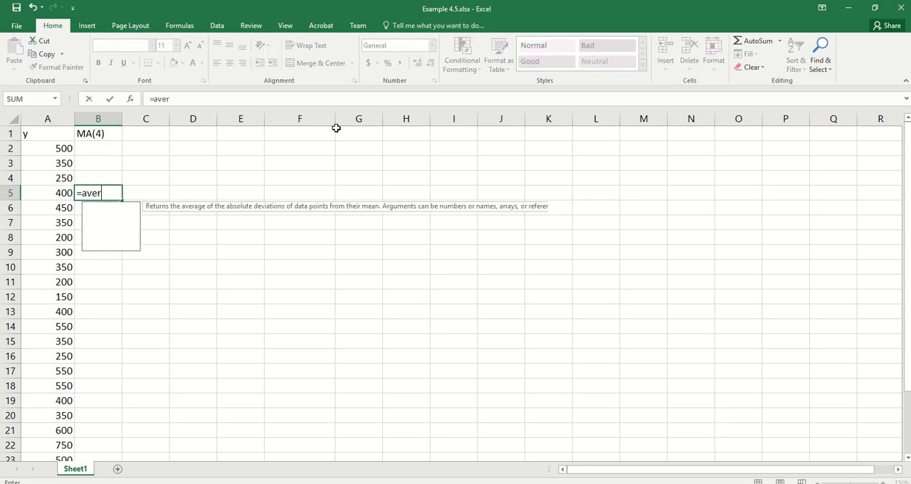
pyautogui.write('age(')
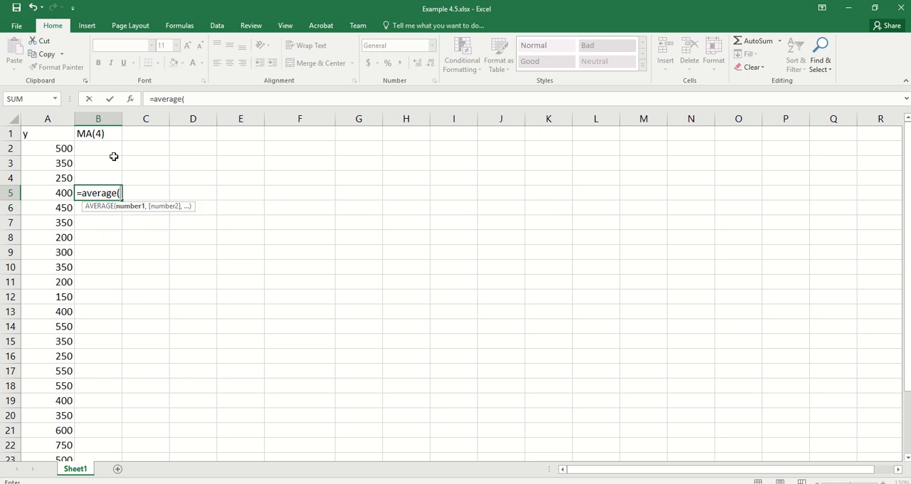
pyautogui.moveTo(40, 147); pyautogui.dragTo(49, 192)
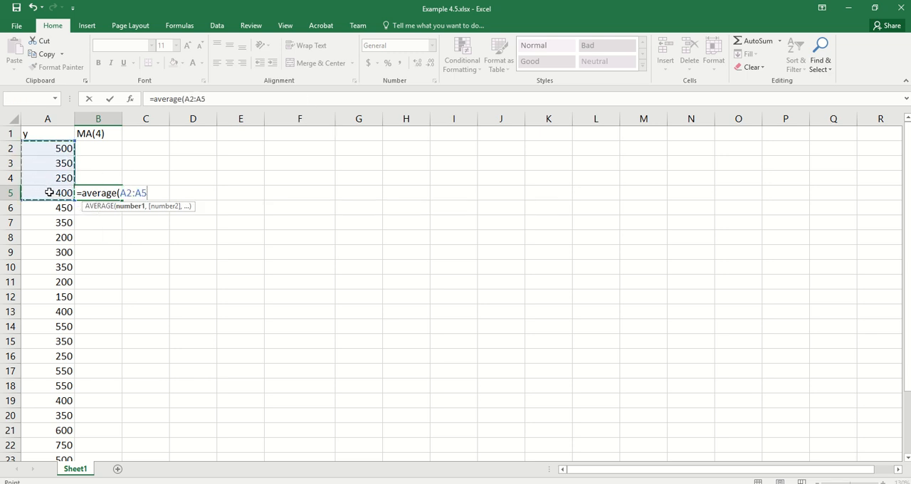
pyautogui.press('Return')
pyautogui.click(108, 193)
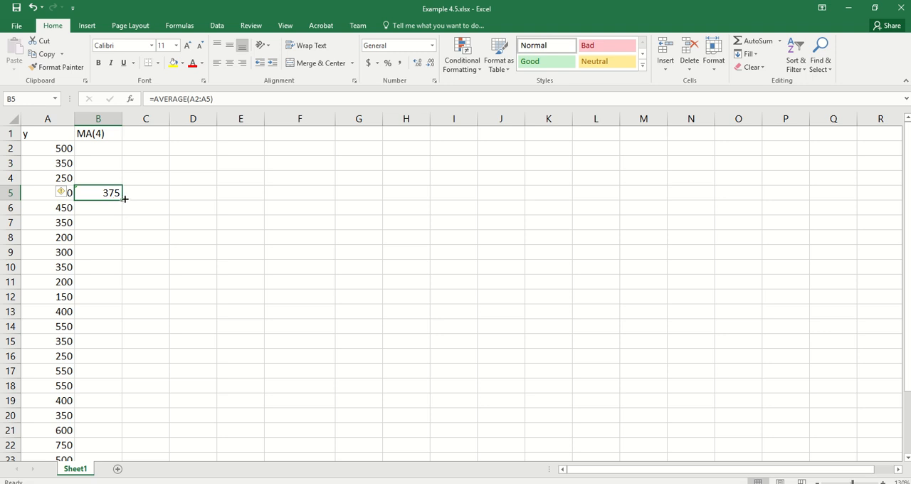
pyautogui.doubleClick(124, 201)
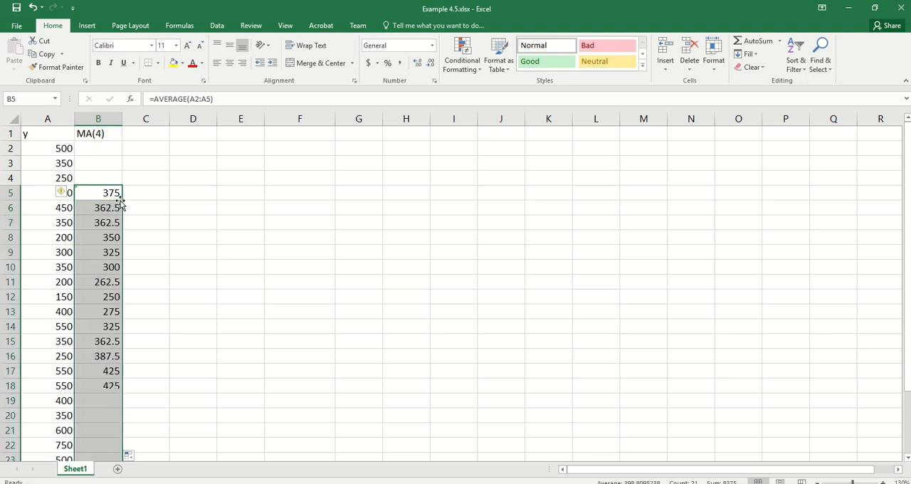
# Enter #N/A in cell B2 and fill it down to B4.
pyautogui.click(98, 148)
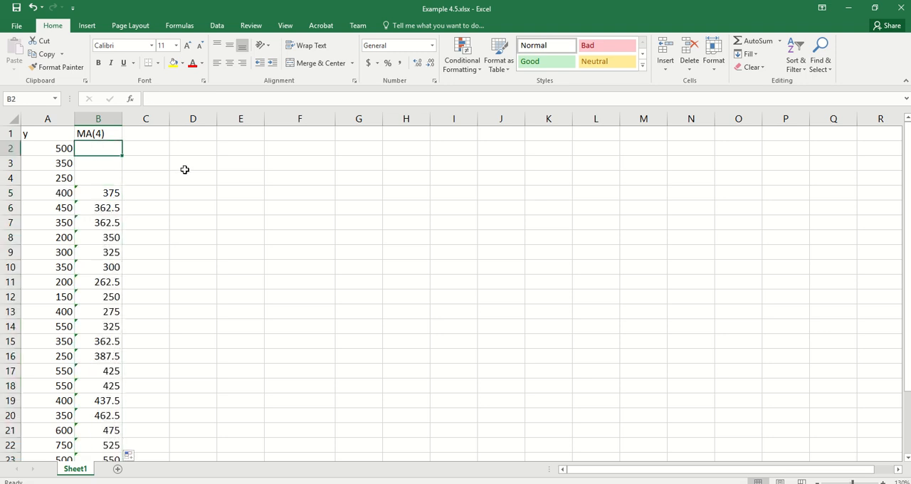
pyautogui.write('#')
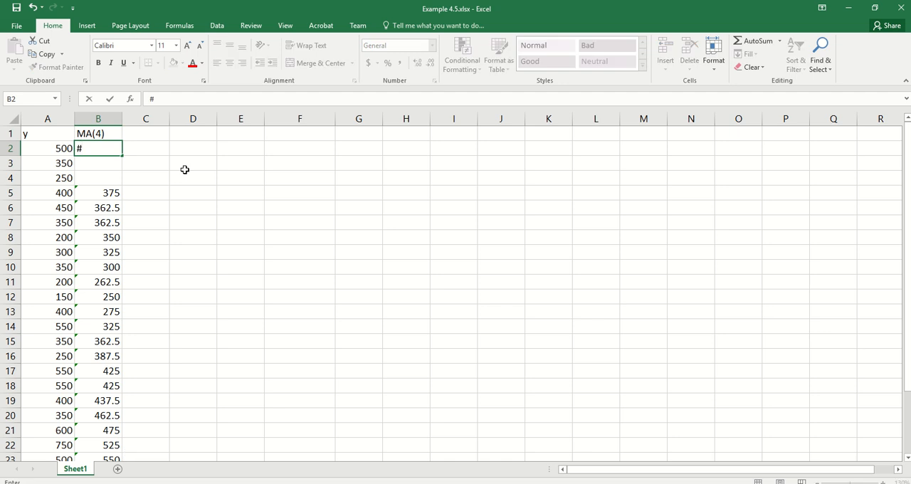
pyautogui.write('N/A')
pyautogui.press('Return')
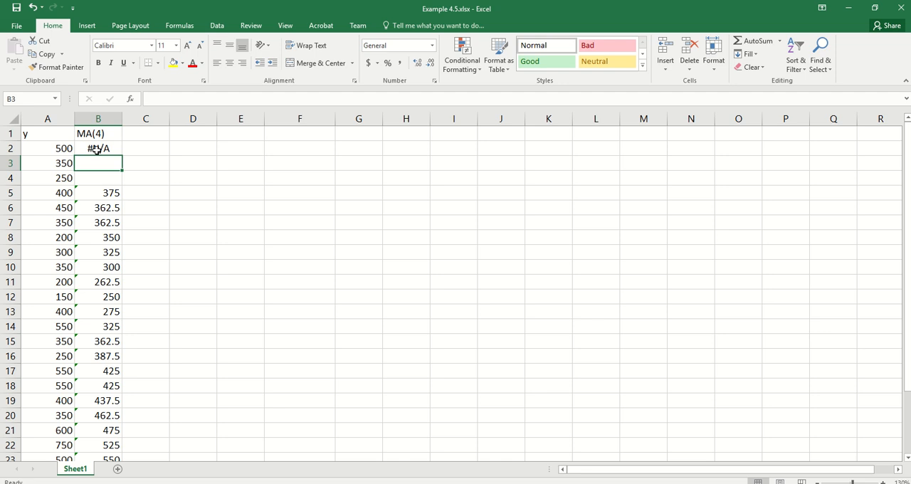
pyautogui.click(97, 150)
pyautogui.moveTo(122, 156); pyautogui.dragTo(125, 183)
# Enter the header MA(4)' in cell C1.
pyautogui.click(133, 134)
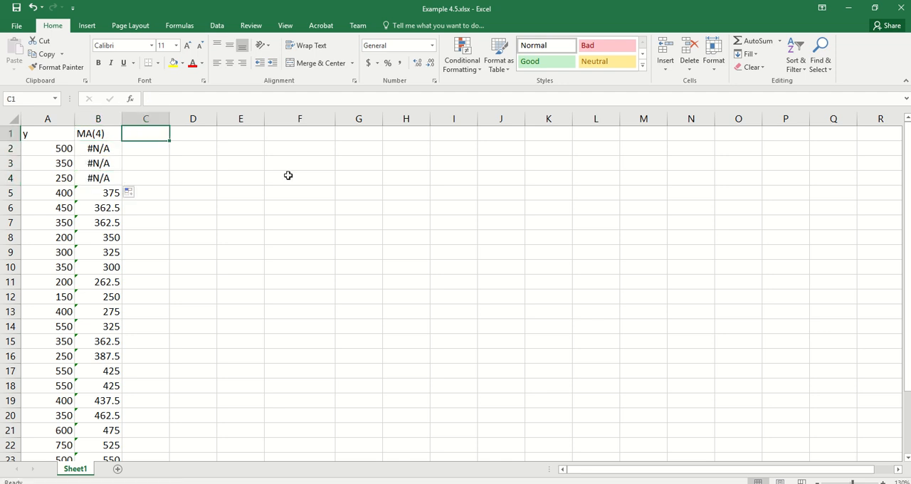
pyautogui.write('MA')
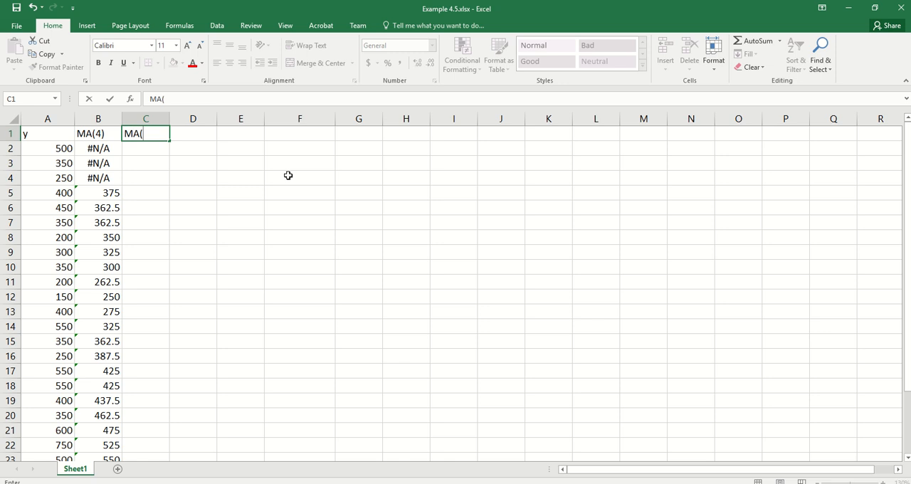
pyautogui.write("(4)'")
pyautogui.press('Return')
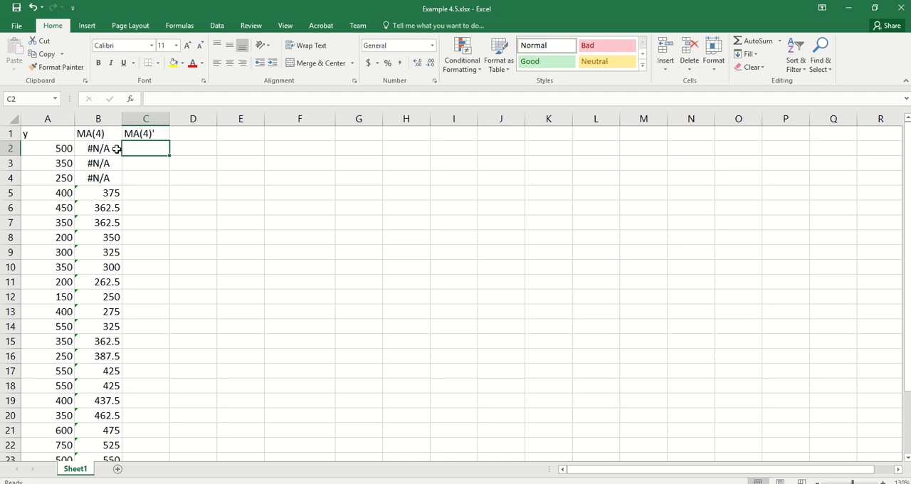
# Enter =AVERAGE(B5:B8) in cell C8 and fill the formula down the rest of the MA(4)' column.
pyautogui.click(141, 237)
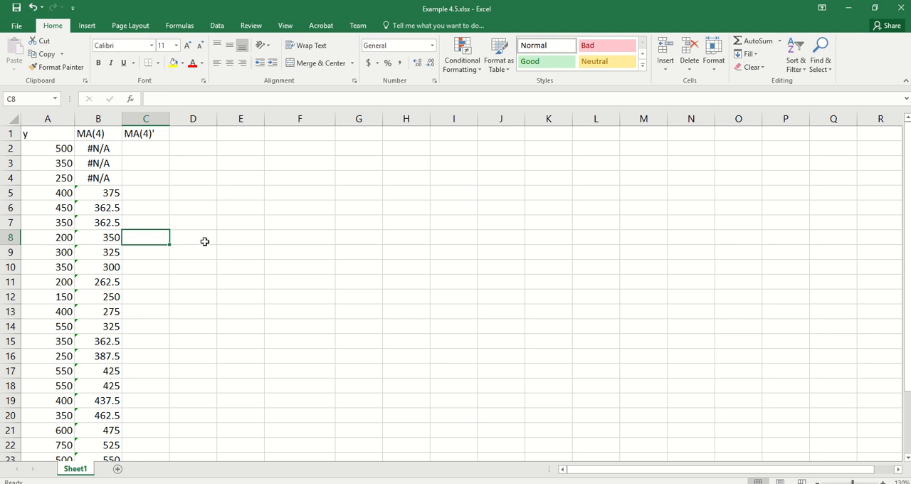
pyautogui.write('=avr')
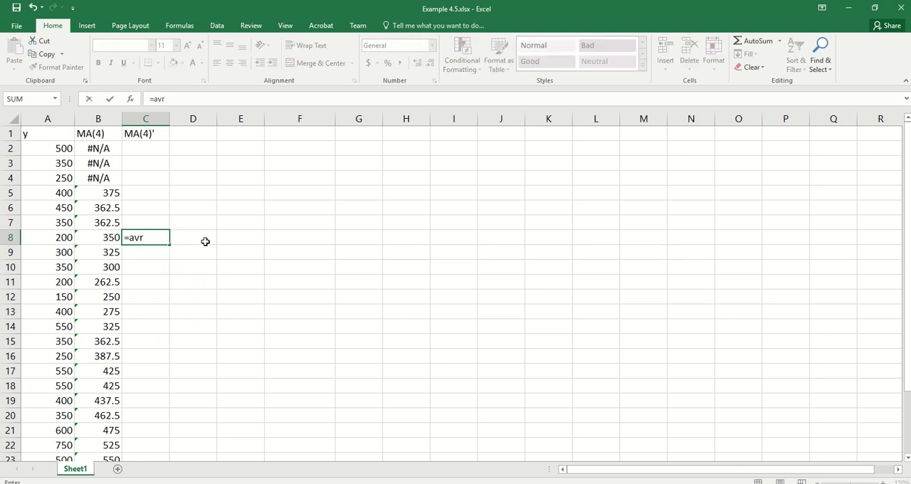
pyautogui.press('BackSpace')
pyautogui.write('erage(')
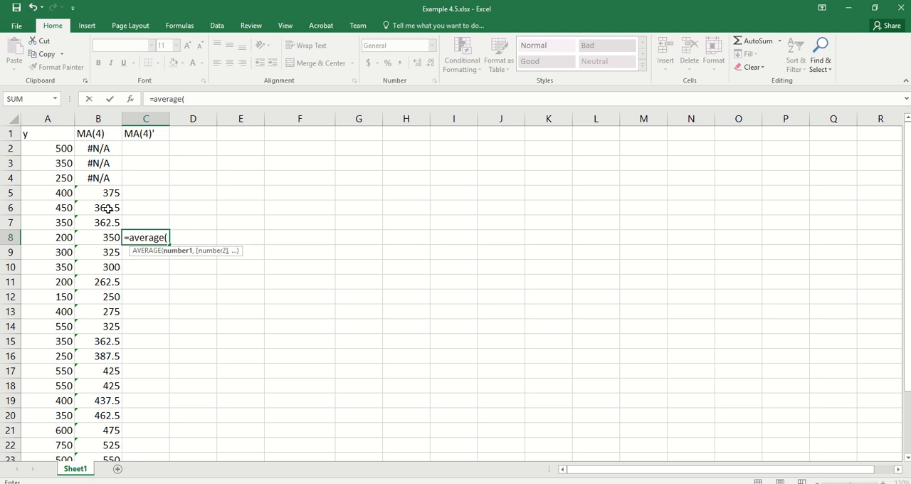
pyautogui.moveTo(96, 192); pyautogui.dragTo(96, 237)
pyautogui.press('Return')
pyautogui.click(155, 237)
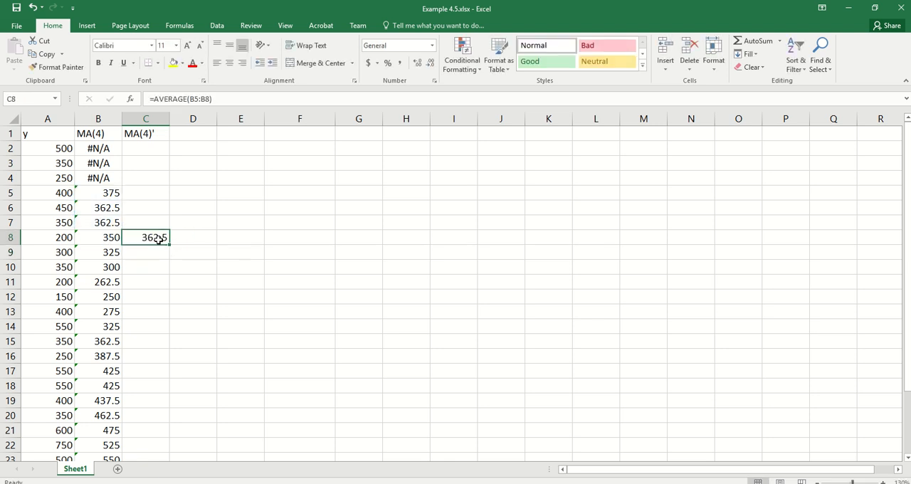
pyautogui.doubleClick(169, 245)
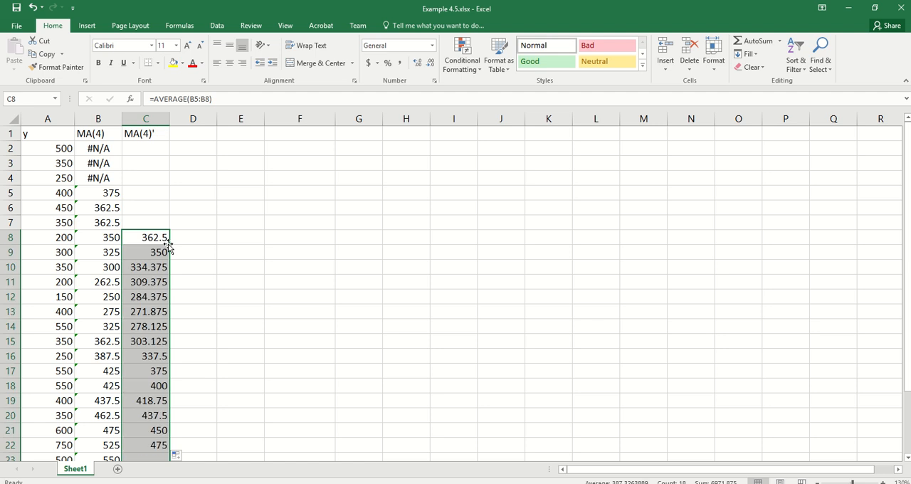
# Copy #N/A from B2 into C2 and fill it down to C7.
pyautogui.click(106, 151)
pyautogui.hotkey('ctrl', 'c')
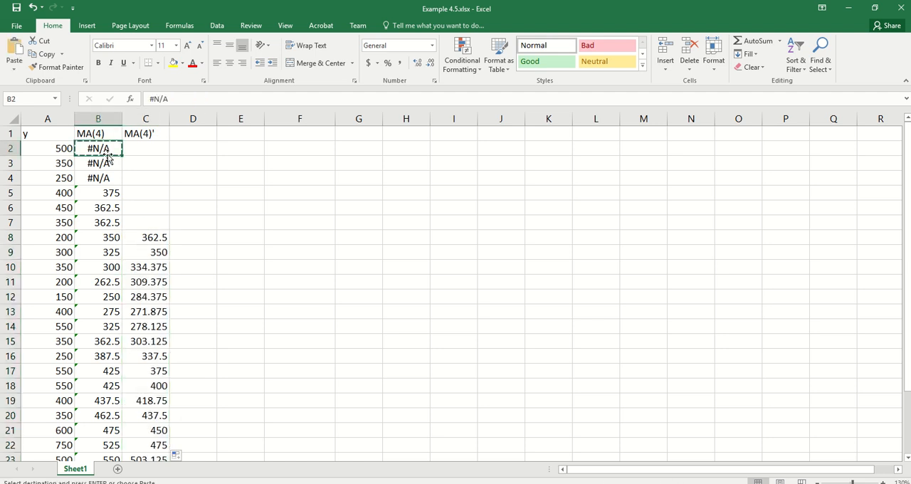
pyautogui.click(150, 153)
pyautogui.hotkey('ctrl', 'v')
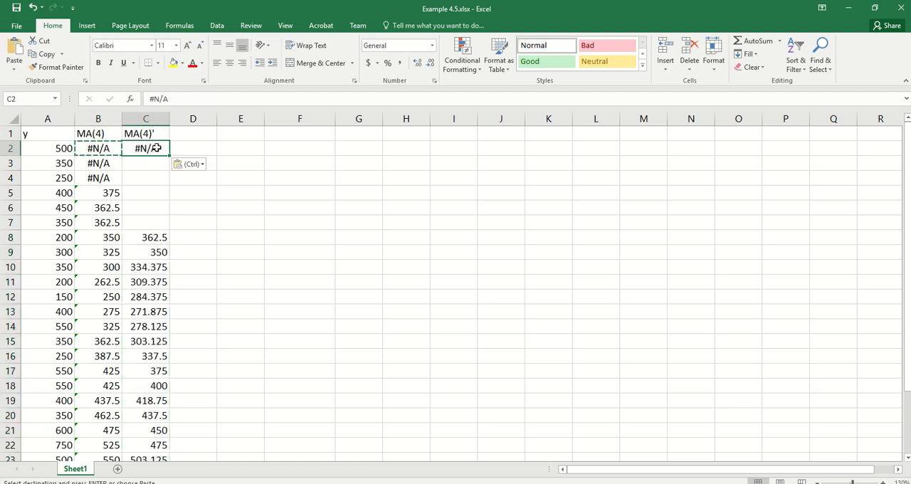
pyautogui.moveTo(170, 156); pyautogui.dragTo(172, 226)
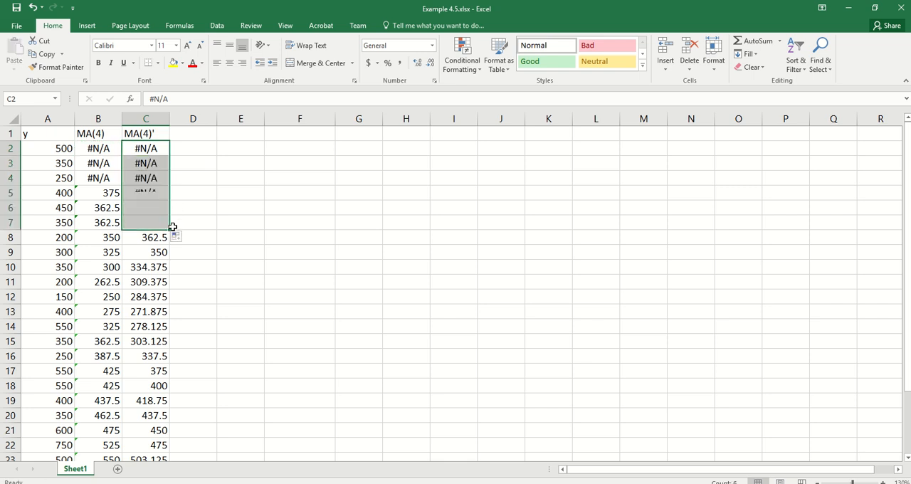
# Enter the header a_t in cell D1.
pyautogui.click(184, 133)
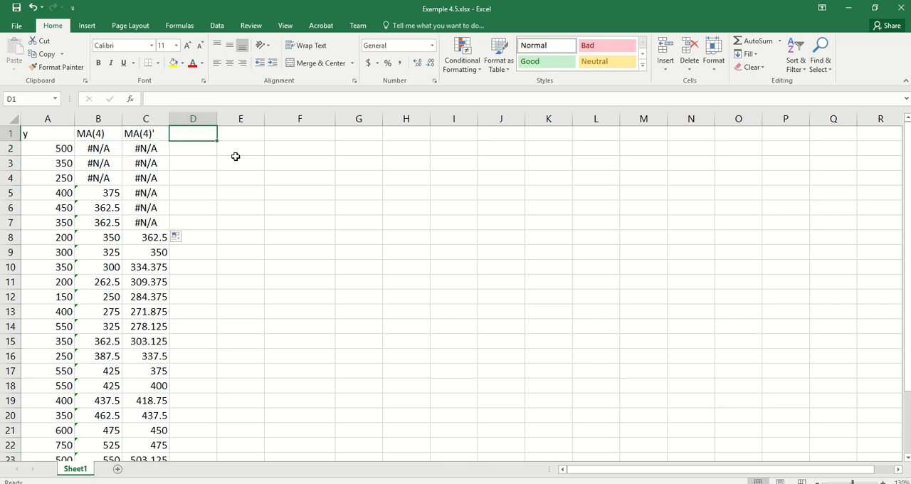
pyautogui.write('a_t')
pyautogui.press('Return')
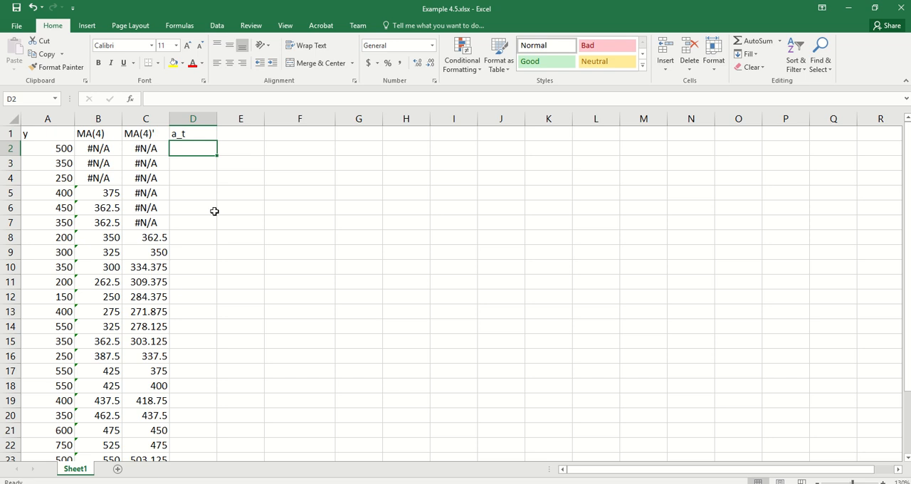
# Enter =2*B8-C8 in cell D8 and fill the formula down the rest of the a_t column.
pyautogui.click(182, 234)
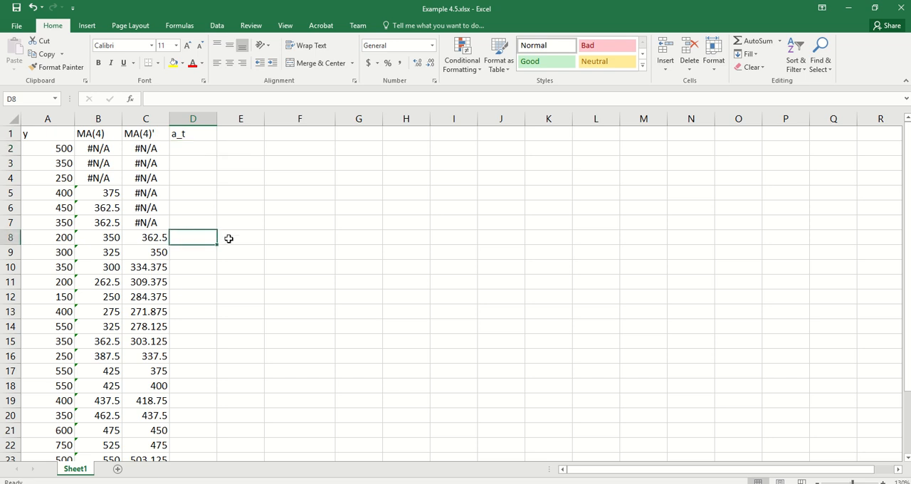
pyautogui.write('=2')
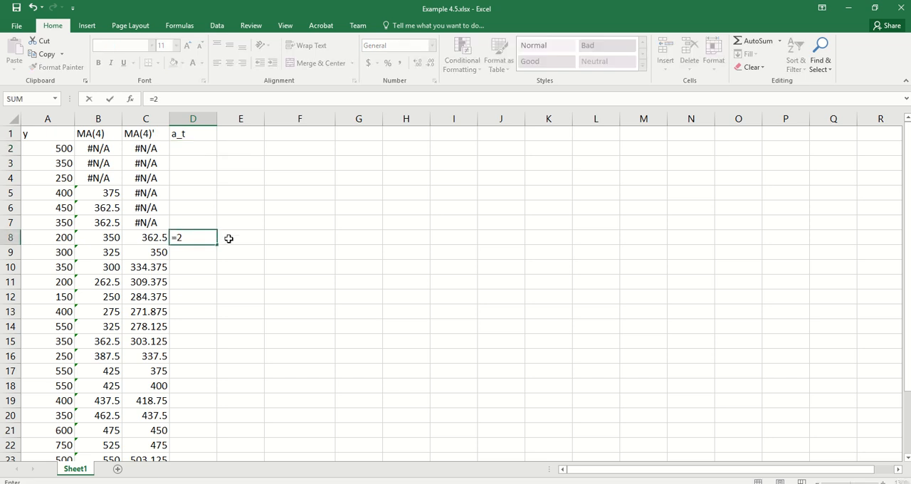
pyautogui.write('*')
pyautogui.click(100, 236)
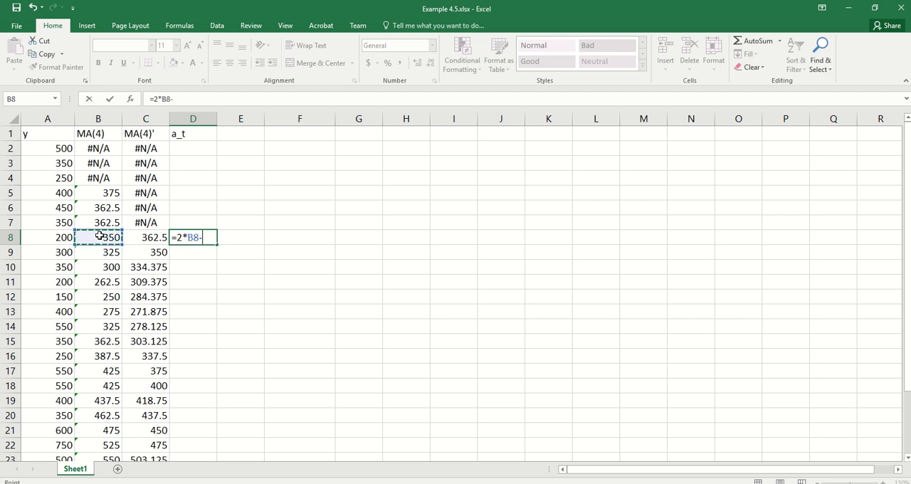
pyautogui.write('-')
pyautogui.click(145, 236)
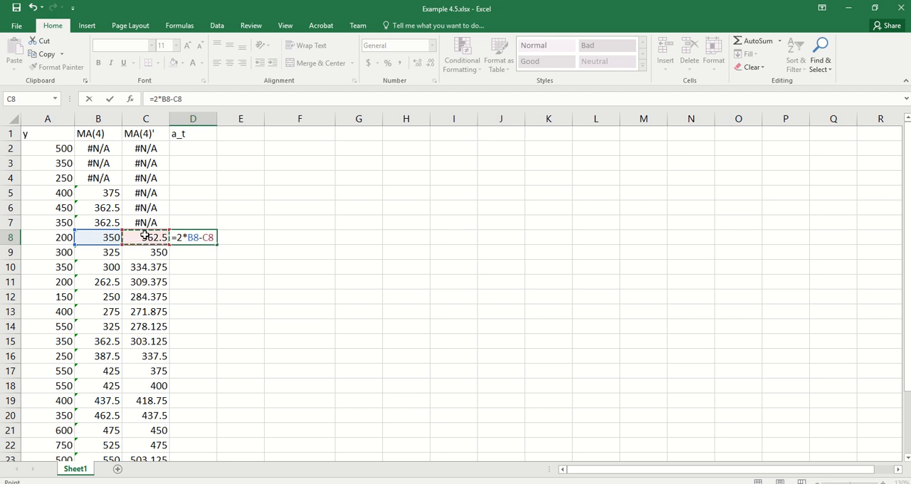
pyautogui.press('Return')
pyautogui.click(189, 237)
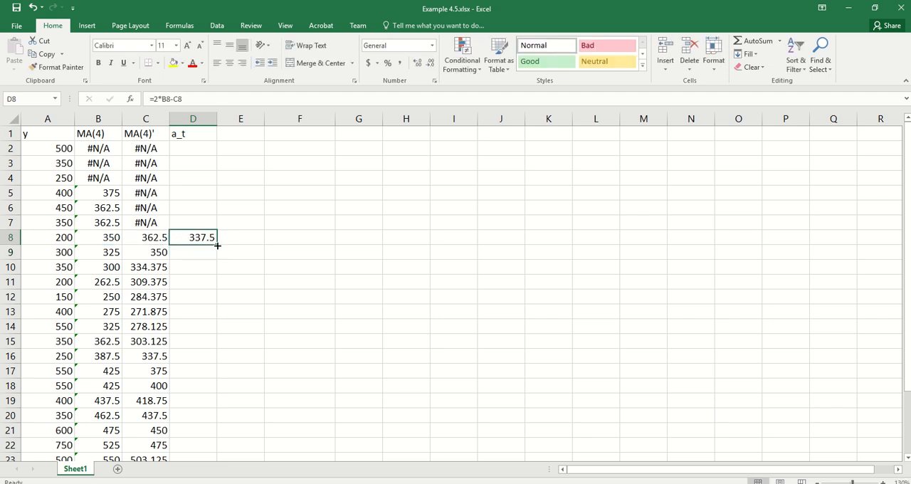
pyautogui.doubleClick(217, 245)
# Copy #N/A from C2 into D2 and fill it down to D7.
pyautogui.click(152, 149)
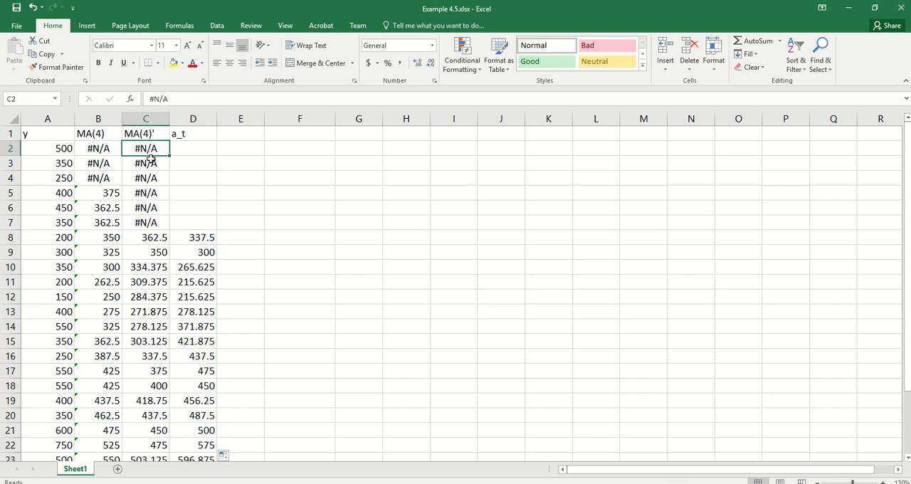
pyautogui.hotkey('ctrl', 'c')
pyautogui.press('Right')
pyautogui.hotkey('ctrl', 'v')
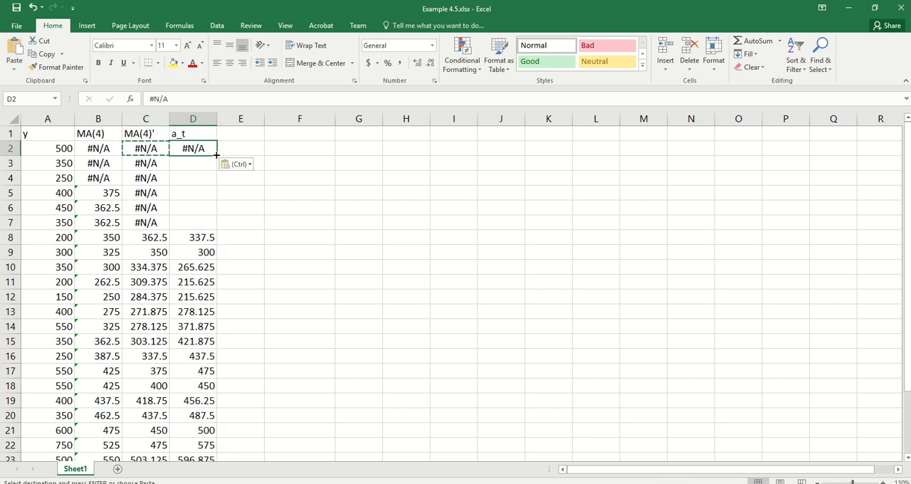
pyautogui.moveTo(217, 155); pyautogui.dragTo(214, 228)
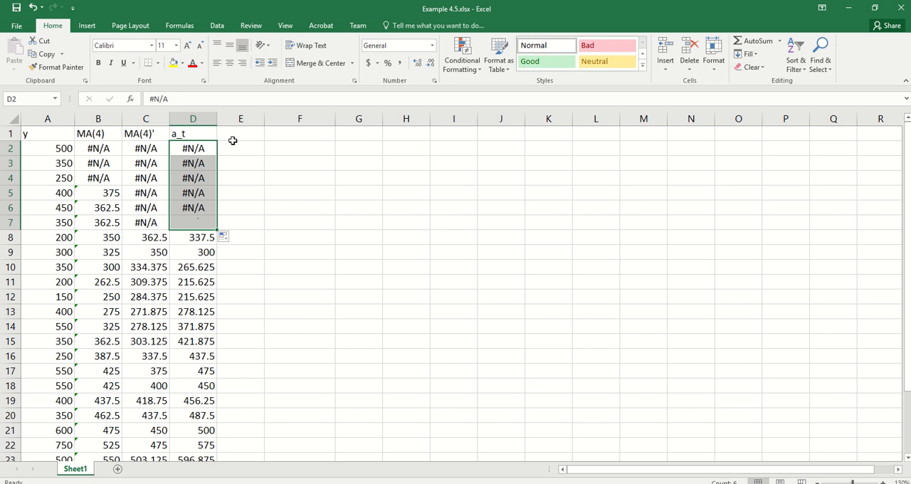
# Enter the header b_t in cell E1 and make E8 the active cell.
pyautogui.click(234, 136)
pyautogui.write('b_')
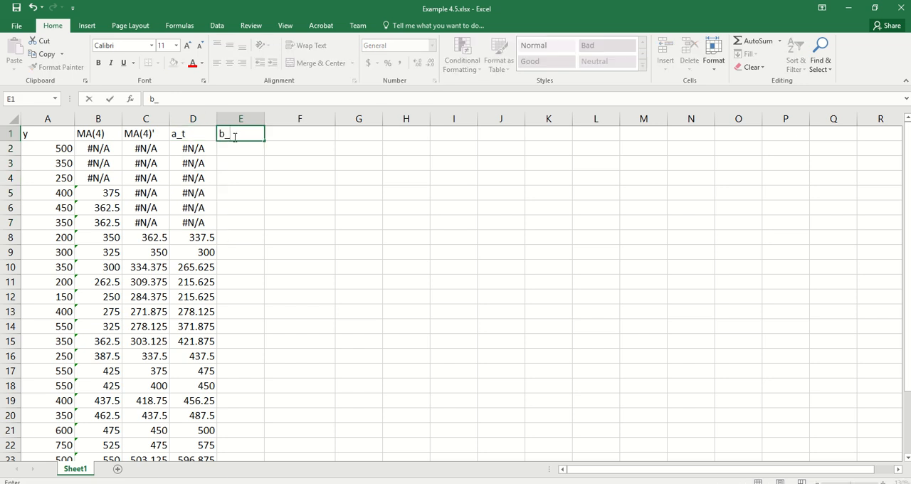
pyautogui.write('t')
pyautogui.press('Return')
pyautogui.press('Down')
pyautogui.press('Down')
pyautogui.press('Down')
pyautogui.press('Down')
pyautogui.press('Down')
pyautogui.press('Down')
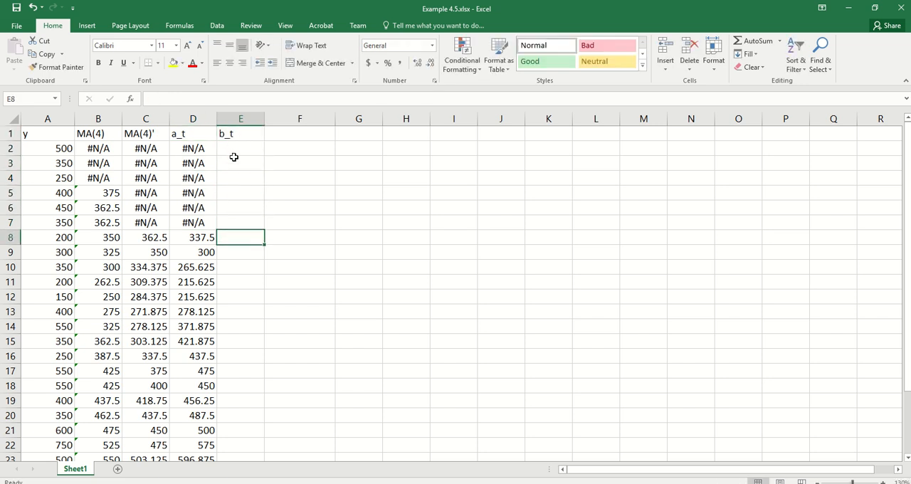
# Switch to Chapter 4.pptx in PowerPoint to check the b_t formula on the Double Moving Average Model slide, and return to the Excel workbook.
pyautogui.click(293, 483)
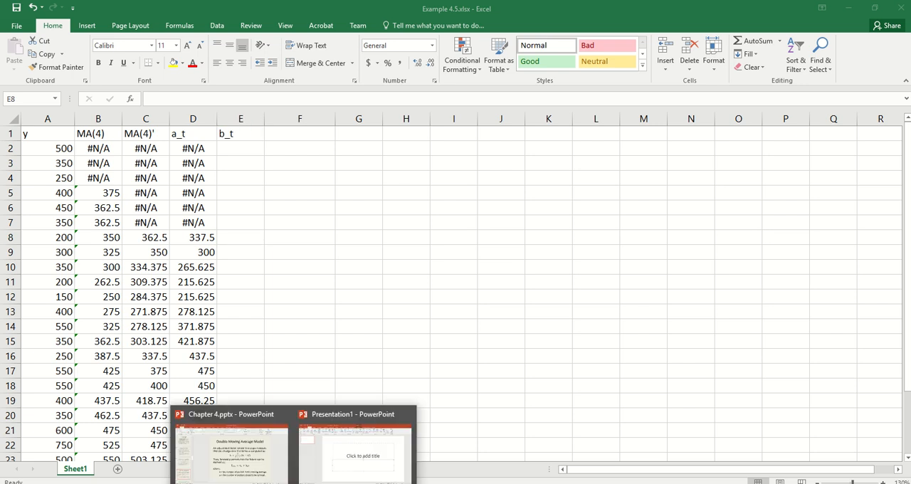
pyautogui.click(250, 471)
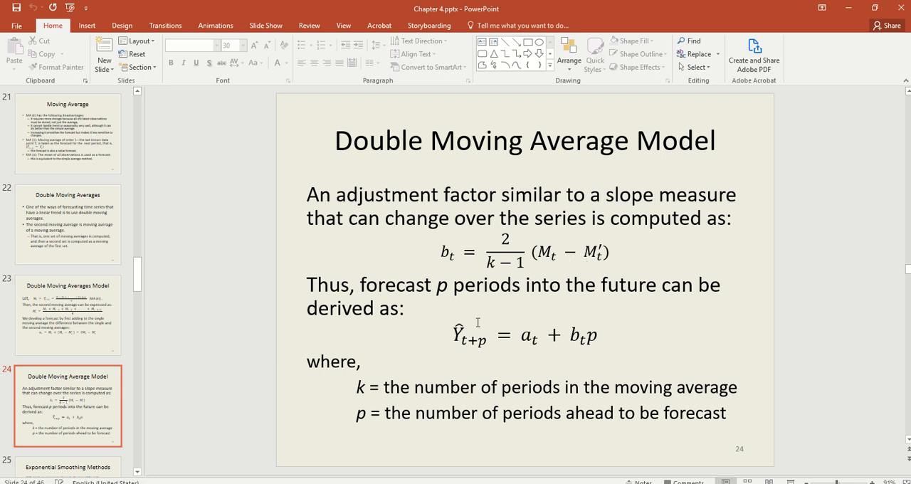
pyautogui.hotkey('alt', 'Tab')
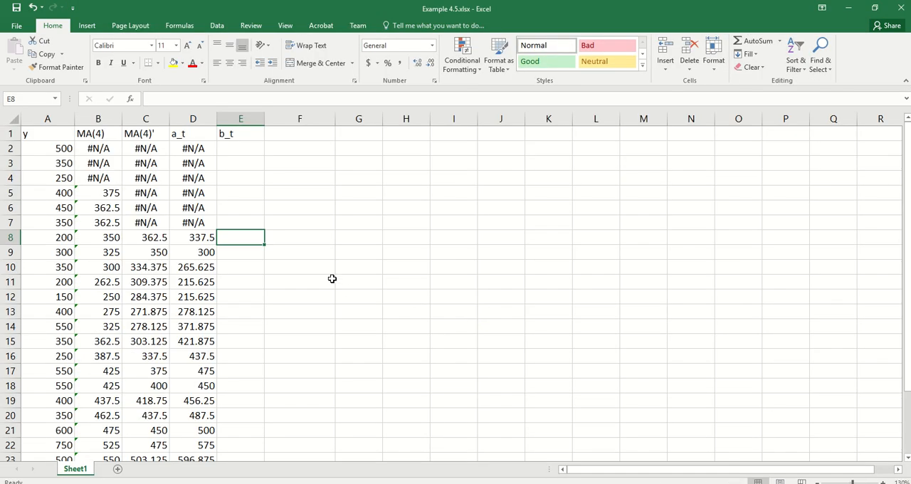
# Enter =2*(B8-C8)/3 in cell E8 and fill the formula down the rest of the b_t column.
pyautogui.write('=2*(')
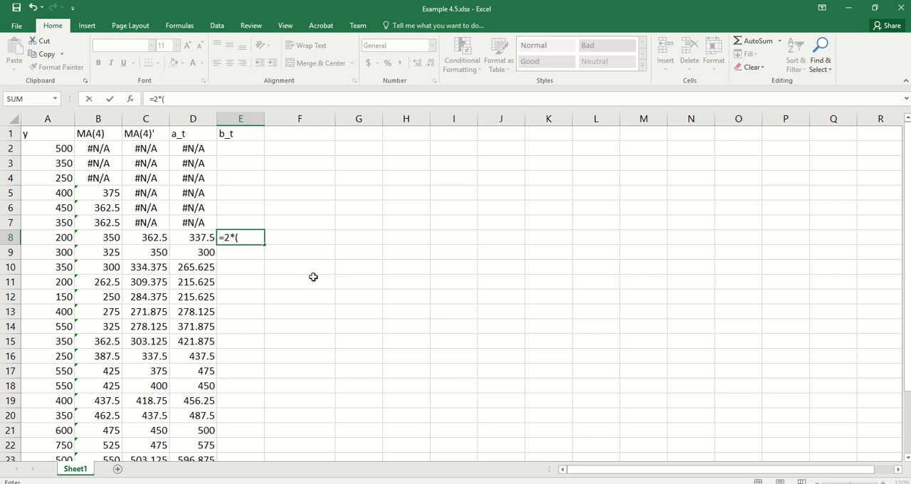
pyautogui.click(109, 235)
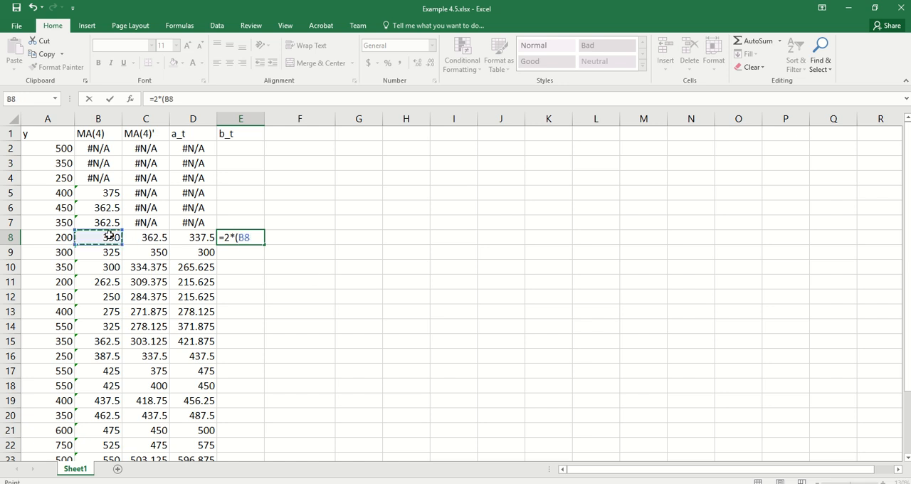
pyautogui.write('-')
pyautogui.click(136, 237)
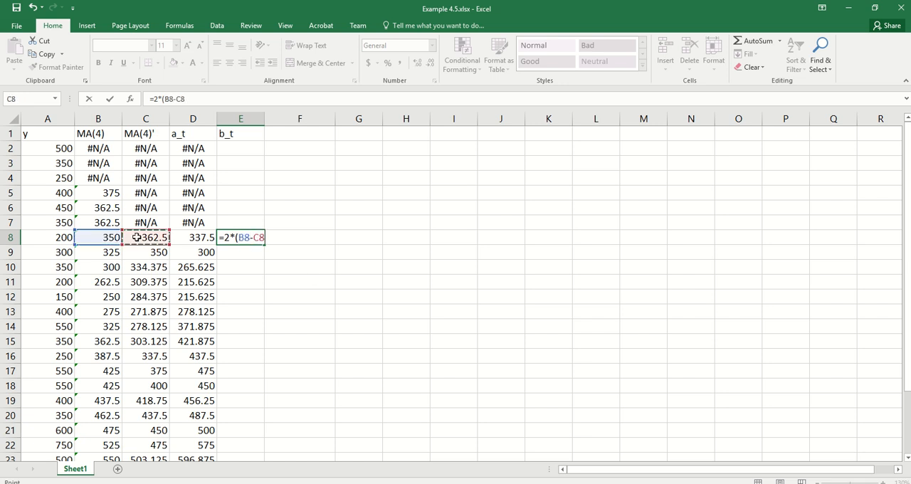
pyautogui.write(')/')
pyautogui.write('3')
pyautogui.press('Return')
pyautogui.click(230, 237)
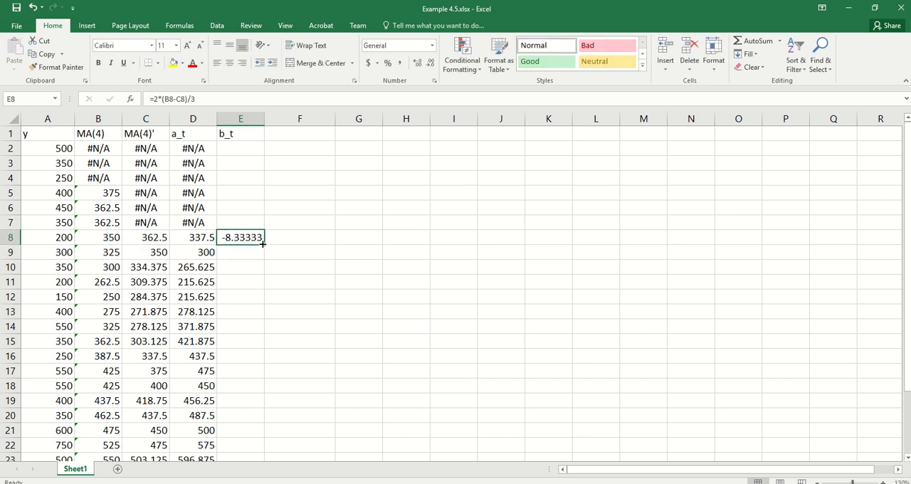
pyautogui.doubleClick(264, 244)
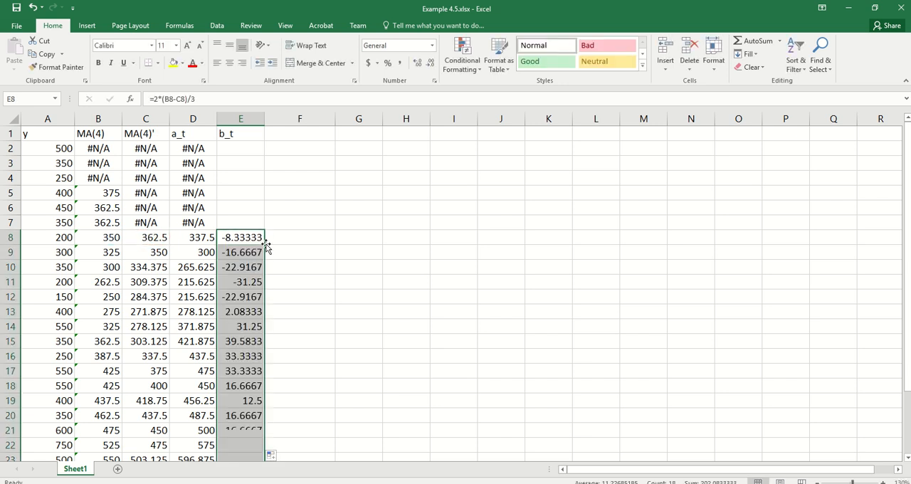
# Copy #N/A from D2 into E2 and fill it down to E7.
pyautogui.click(198, 147)
pyautogui.hotkey('ctrl', 'c')
pyautogui.press('Right')
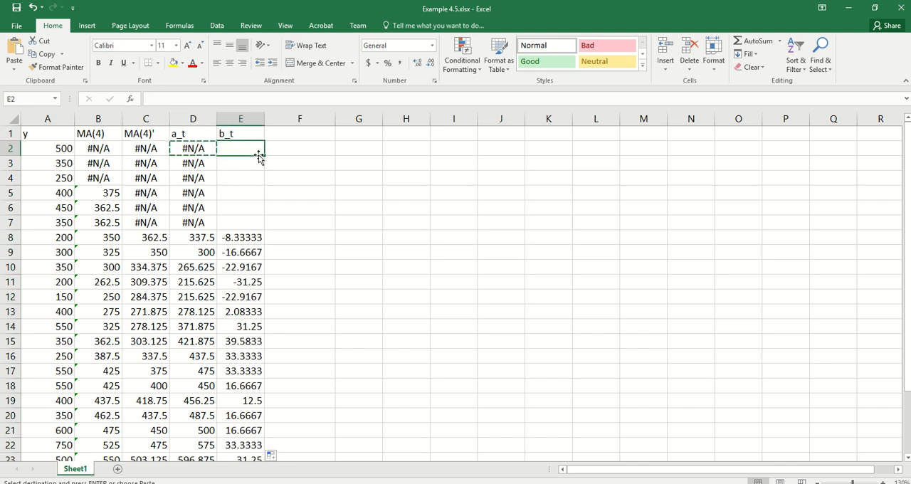
pyautogui.hotkey('ctrl', 'v')
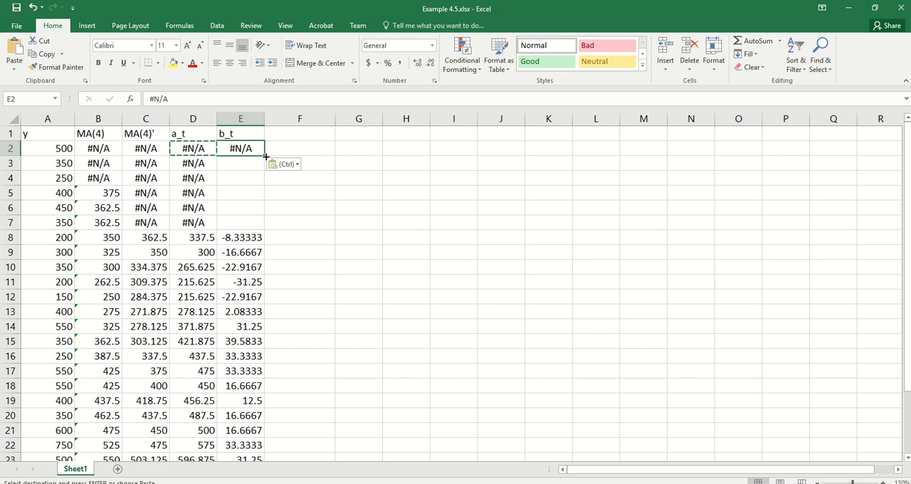
pyautogui.moveTo(265, 156); pyautogui.dragTo(264, 226)
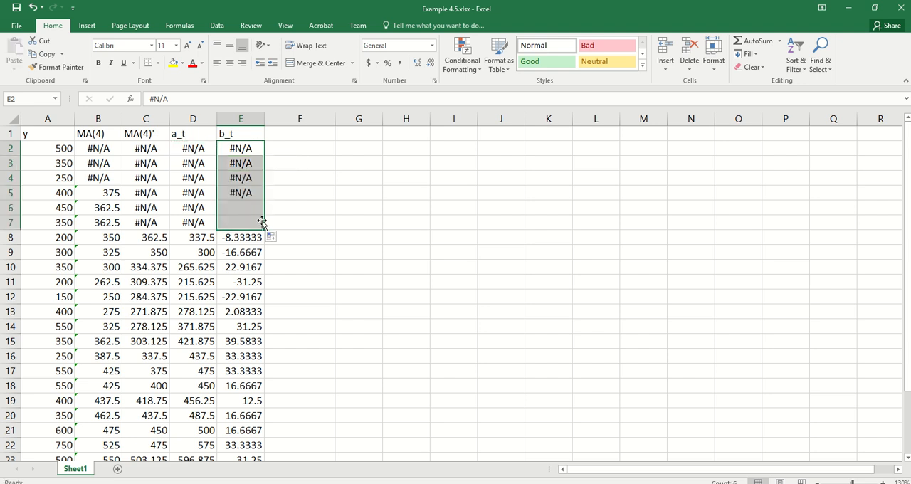
# Enter the header forecast(p=2) in cell F1.
pyautogui.click(290, 137)
pyautogui.write('fore')
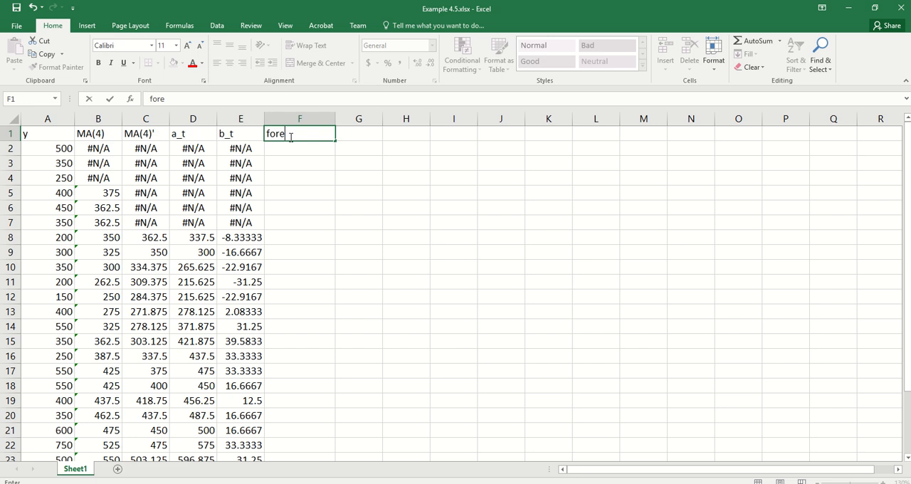
pyautogui.write('cast(p=2)')
pyautogui.press('Return')
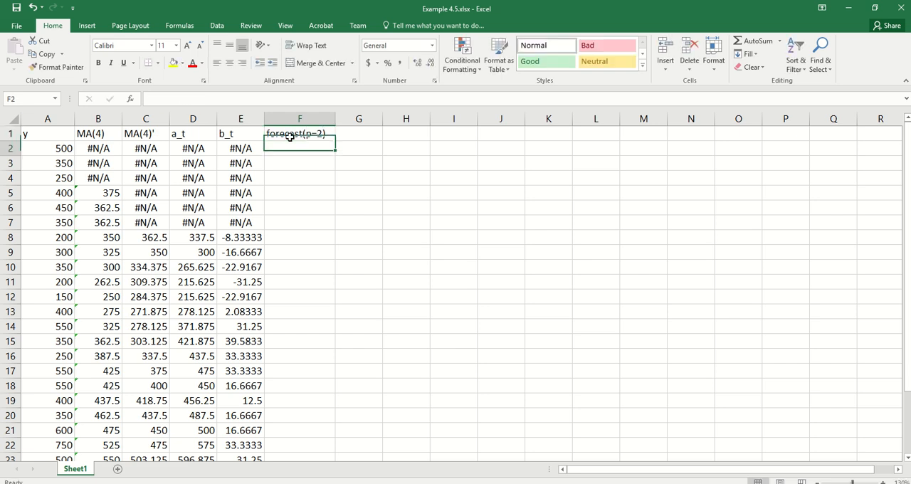
# Enter =D8+2*E8 in cell F10 and fill the formula down the forecast column to the last data row.
pyautogui.click(306, 269)
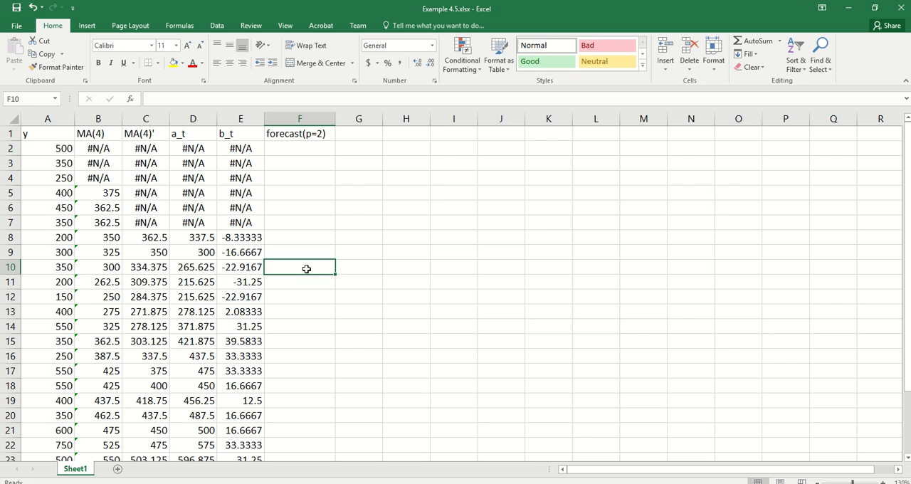
pyautogui.write('=')
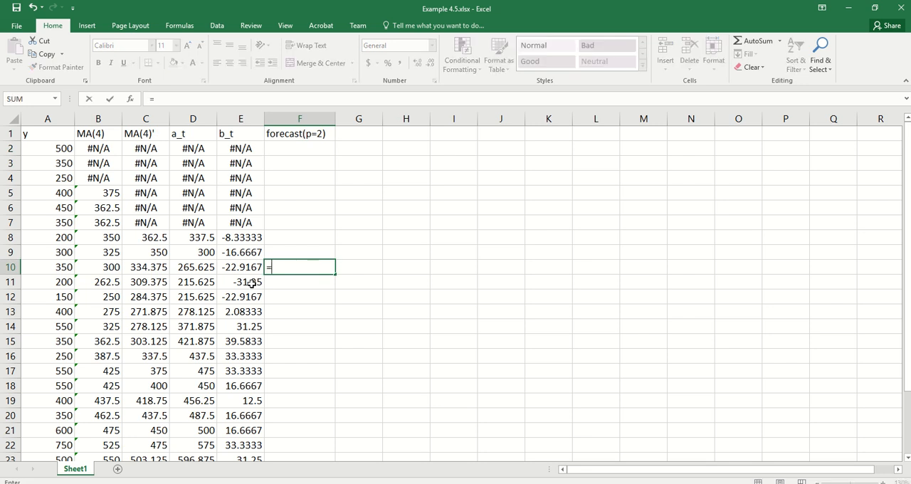
pyautogui.click(191, 237)
pyautogui.write('+')
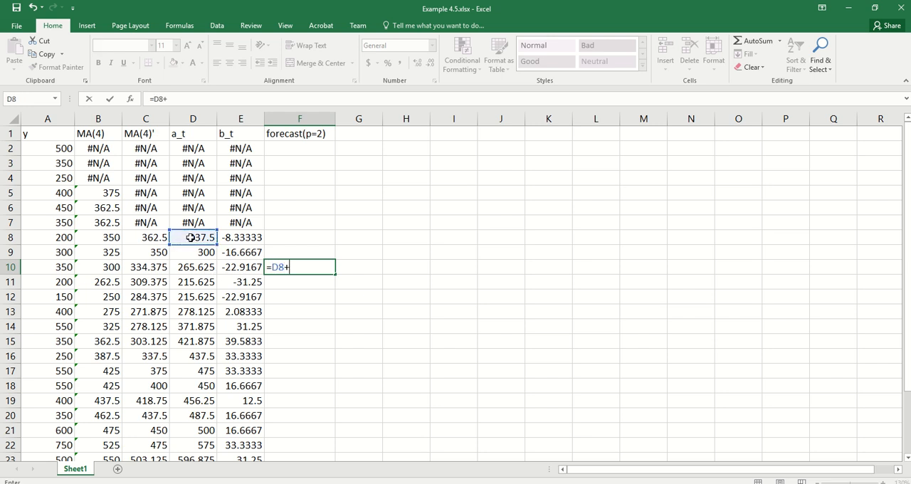
pyautogui.write('2*')
pyautogui.click(241, 237)
pyautogui.press('Return')
pyautogui.click(298, 266)
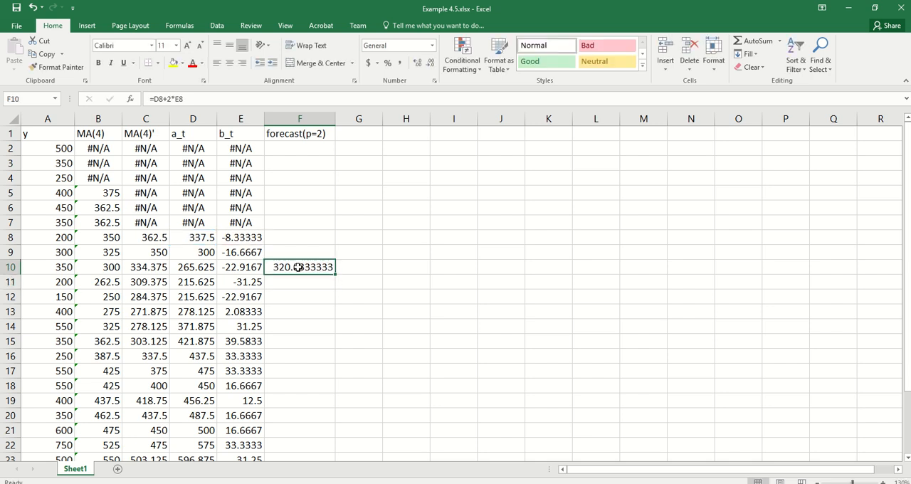
pyautogui.doubleClick(336, 274)
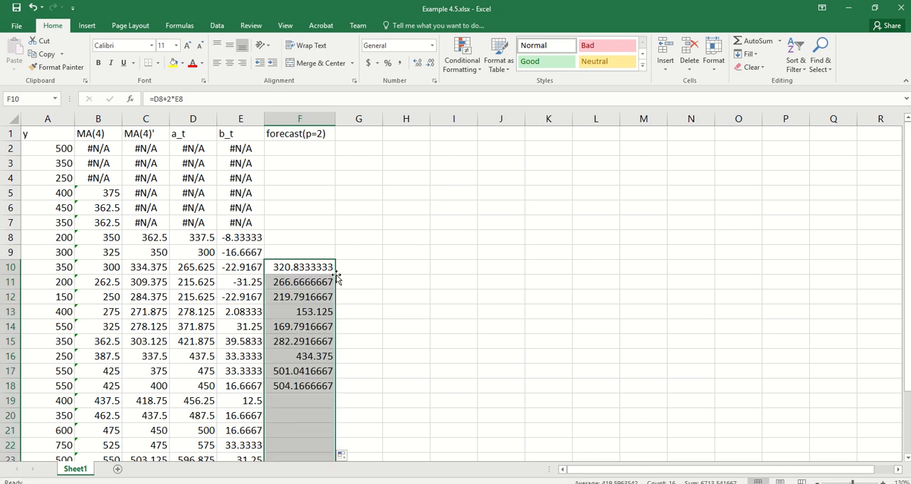
# Extend the forecast formula two rows past the data to F27 and highlight F27 with a yellow fill.
pyautogui.scroll(-7, 451, 346)
pyautogui.scroll(3, 386, 344)
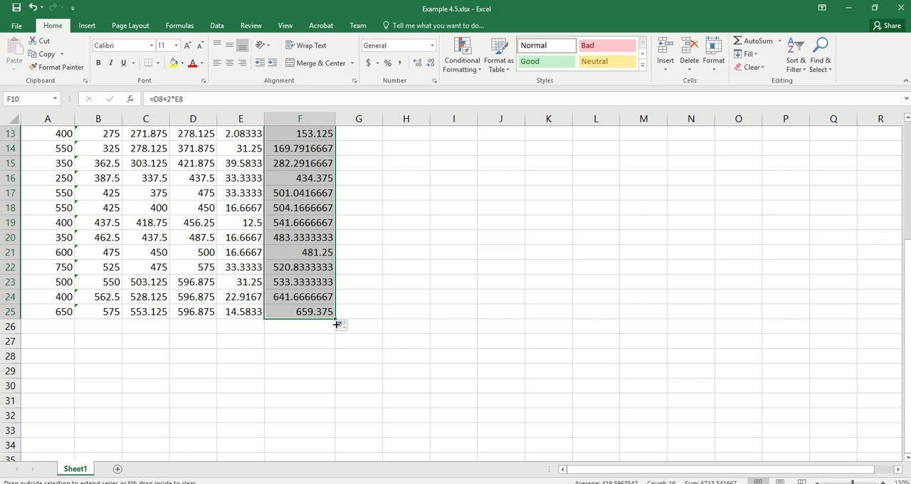
pyautogui.moveTo(336, 318); pyautogui.dragTo(335, 346)
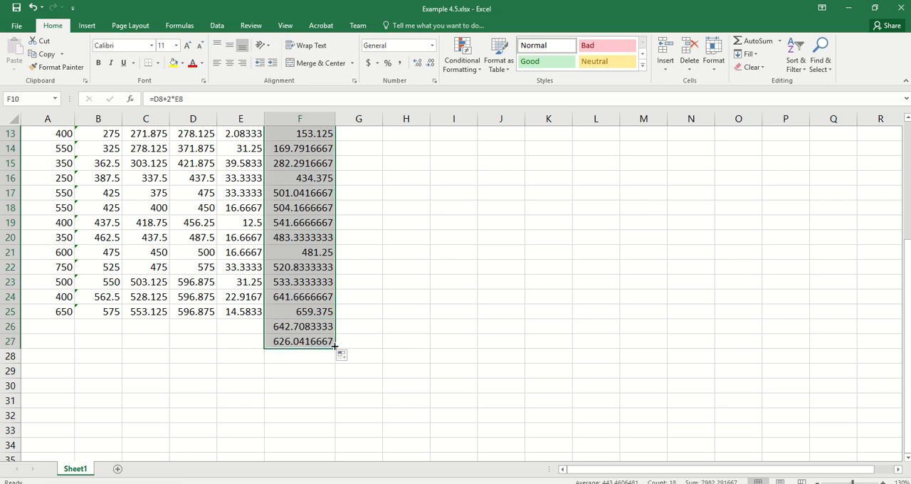
pyautogui.click(302, 341)
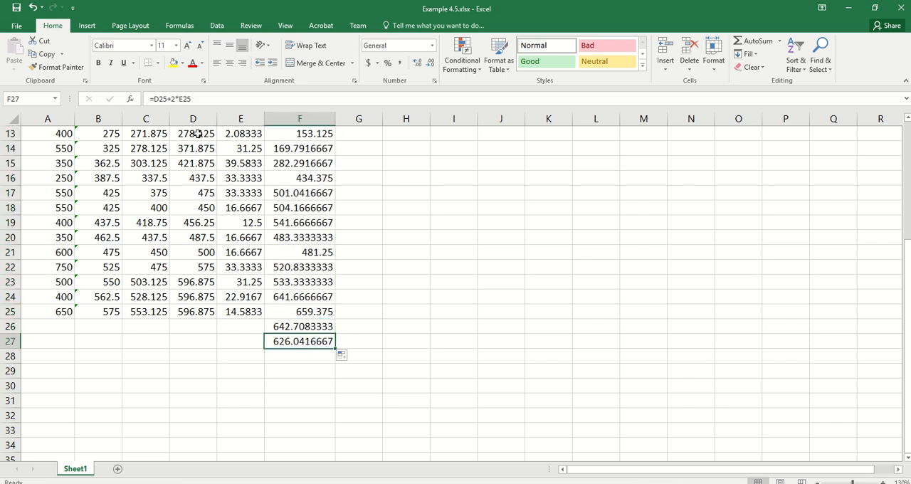
pyautogui.click(173, 63)
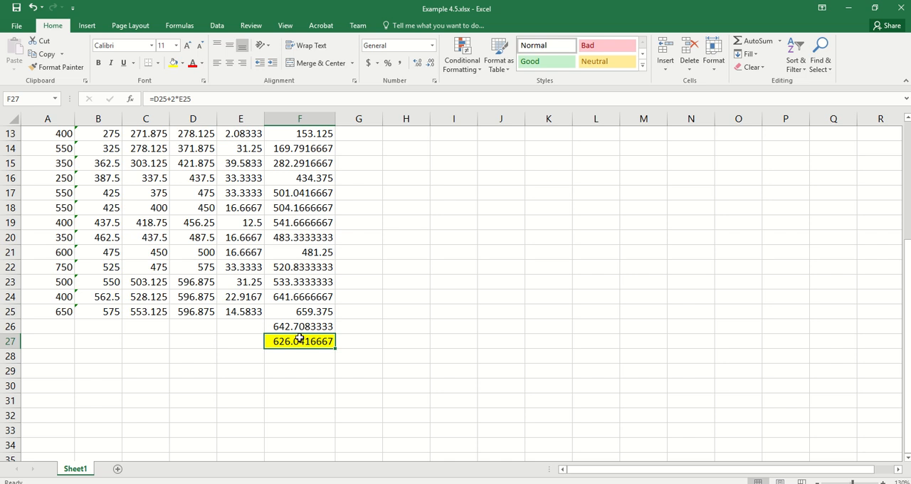
# Copy #N/A from E2 into F2 and fill it down to F9.
pyautogui.scroll(4, 405, 305)
pyautogui.click(223, 150)
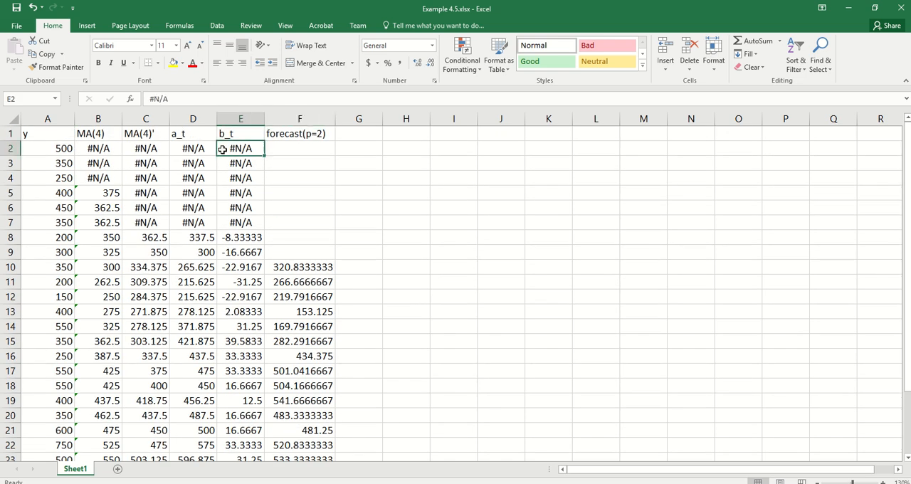
pyautogui.hotkey('ctrl', 'c')
pyautogui.press('Right')
pyautogui.hotkey('ctrl', 'v')
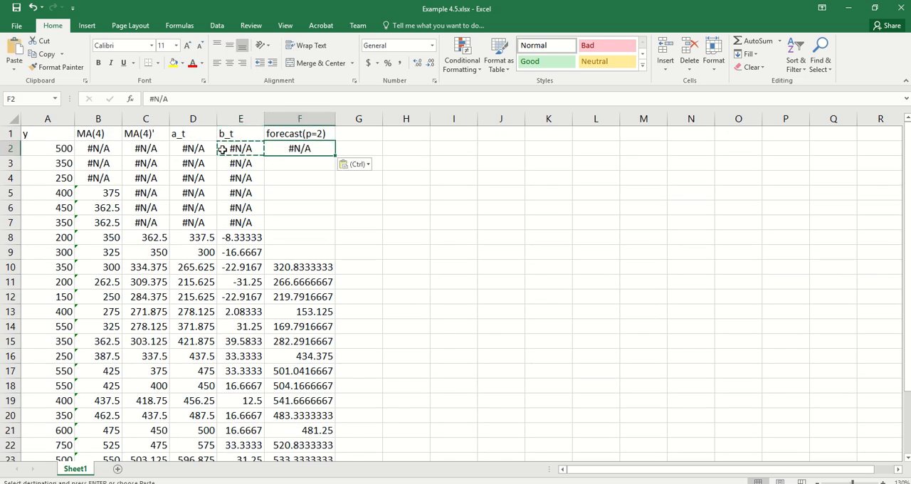
pyautogui.moveTo(335, 156); pyautogui.dragTo(329, 255)
pyautogui.click(413, 241)
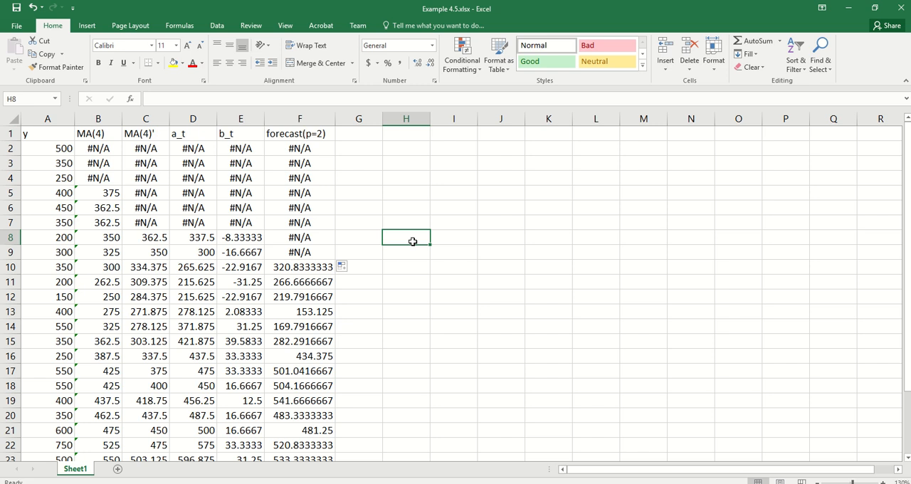
# Display the worksheet's formulas in place of their results and return to cell A1.
pyautogui.hotkey('ctrl', '`')
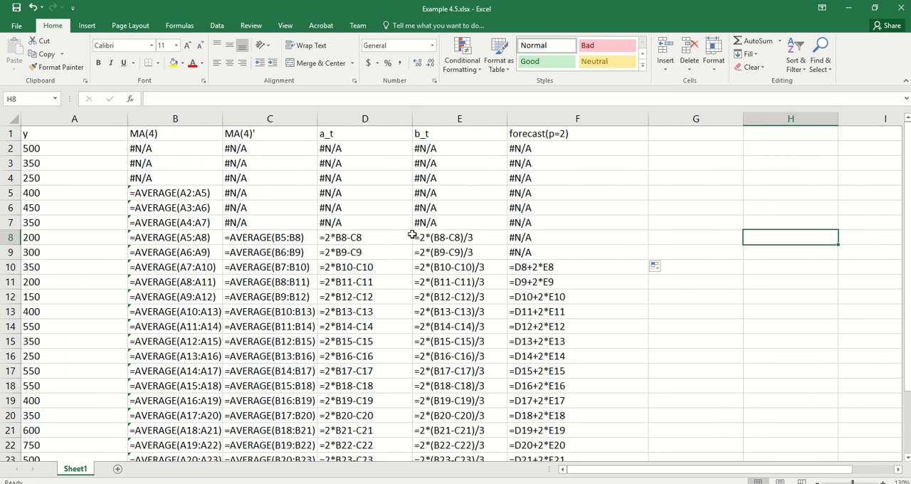
pyautogui.click(450, 281)
pyautogui.press('Escape')
pyautogui.hotkey('ctrl', 'Home')
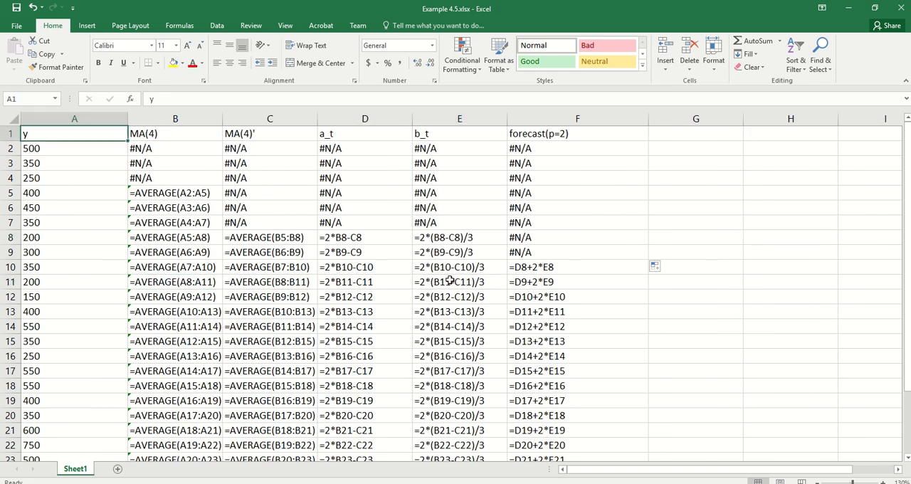